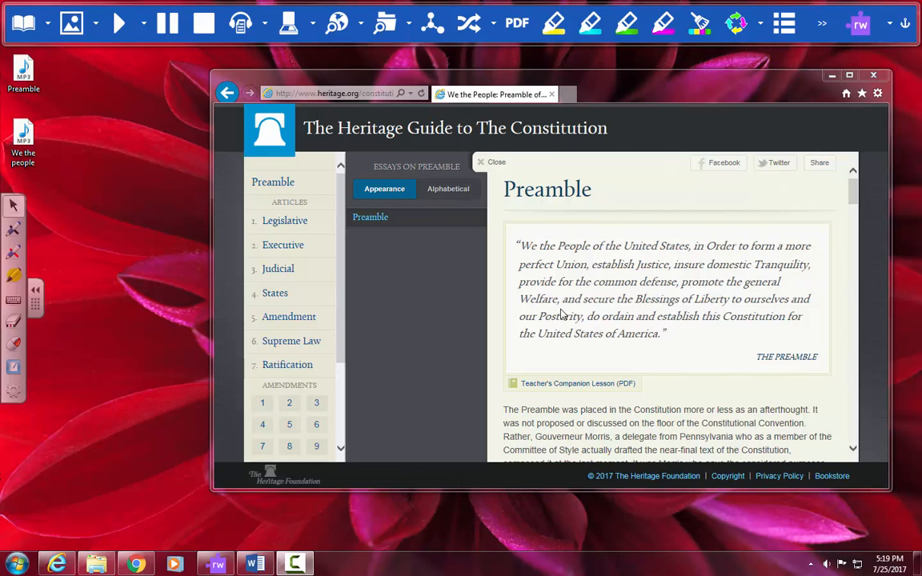
# - Capture the essay sentence starting "Rather, Gouverneur Morris" and ending "at the last moment." as a new fact for the Fact Folder
pyautogui.scroll(-2, 505, 360)
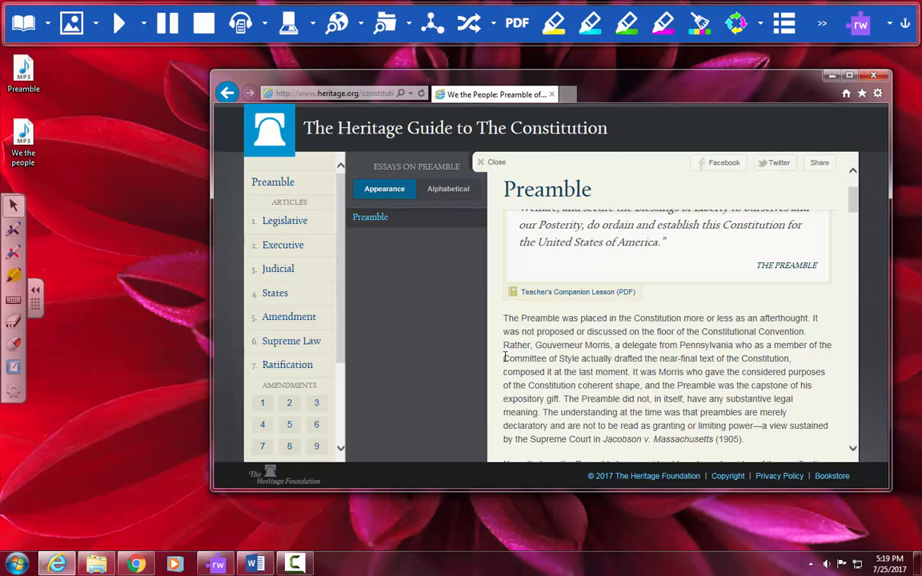
pyautogui.moveTo(505, 346); pyautogui.dragTo(632, 375)
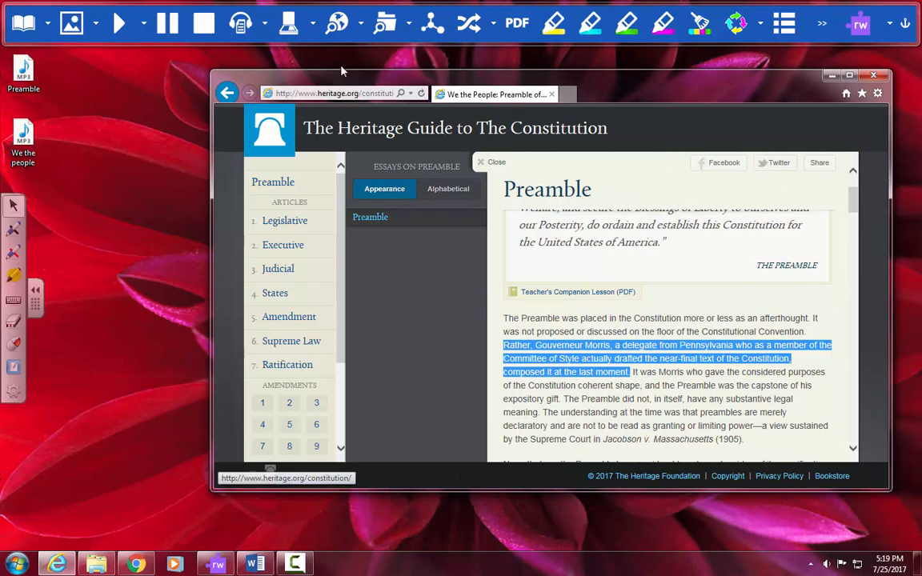
pyautogui.click(385, 32)
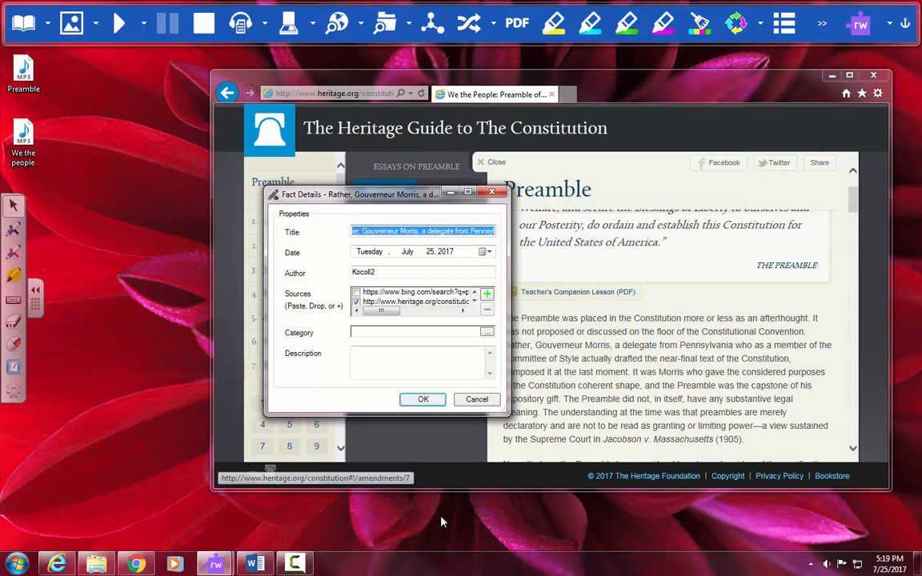
# - Copy the new fact's title text into its description
pyautogui.rightClick(381, 232)
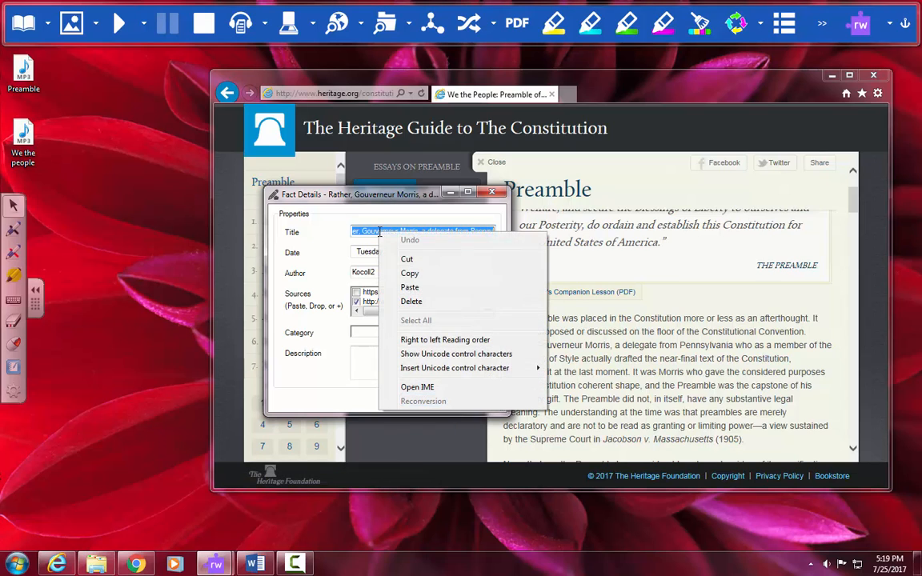
pyautogui.click(409, 274)
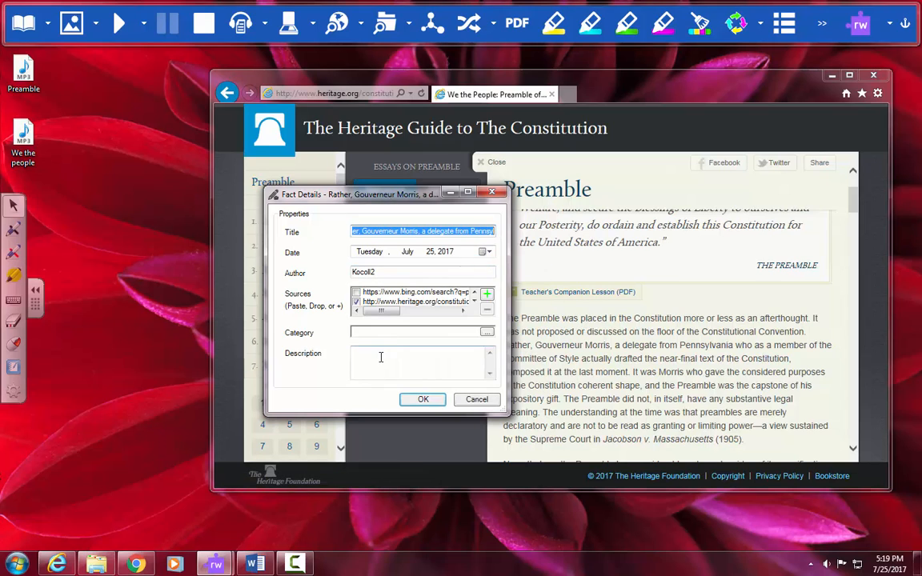
pyautogui.rightClick(381, 356)
pyautogui.click(410, 412)
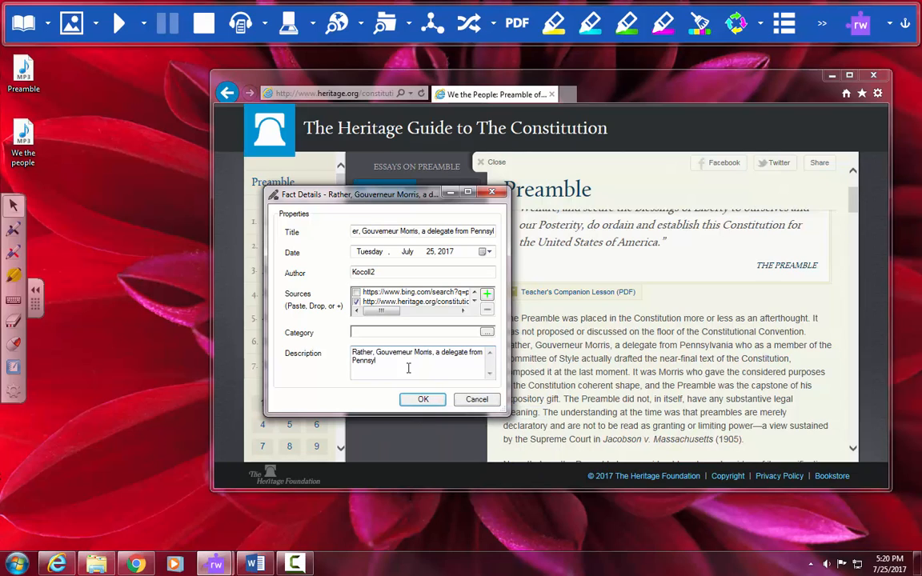
# - Replace the fact's title with "Writer of the Preamble"
pyautogui.moveTo(354, 231); pyautogui.dragTo(553, 238)
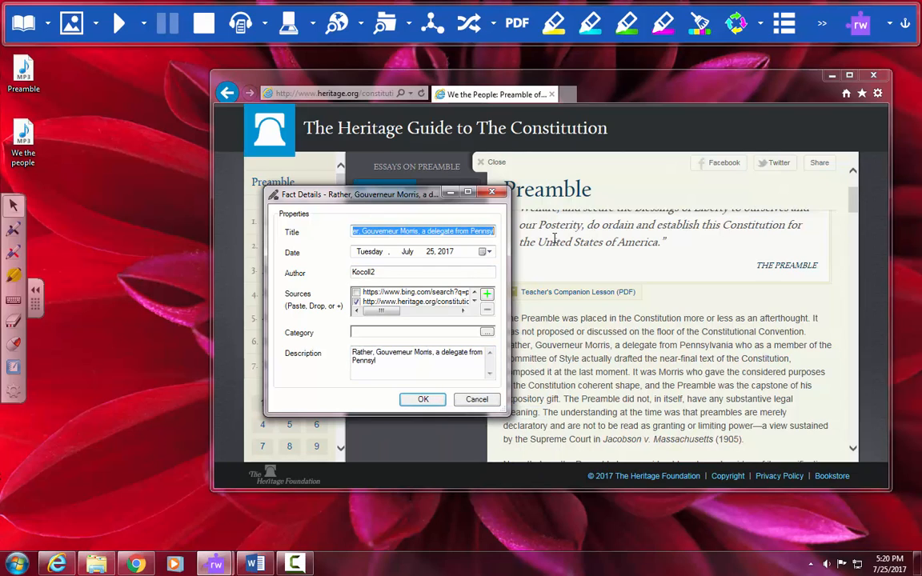
pyautogui.write('Rat')
pyautogui.press('BackSpace')
pyautogui.press('BackSpace')
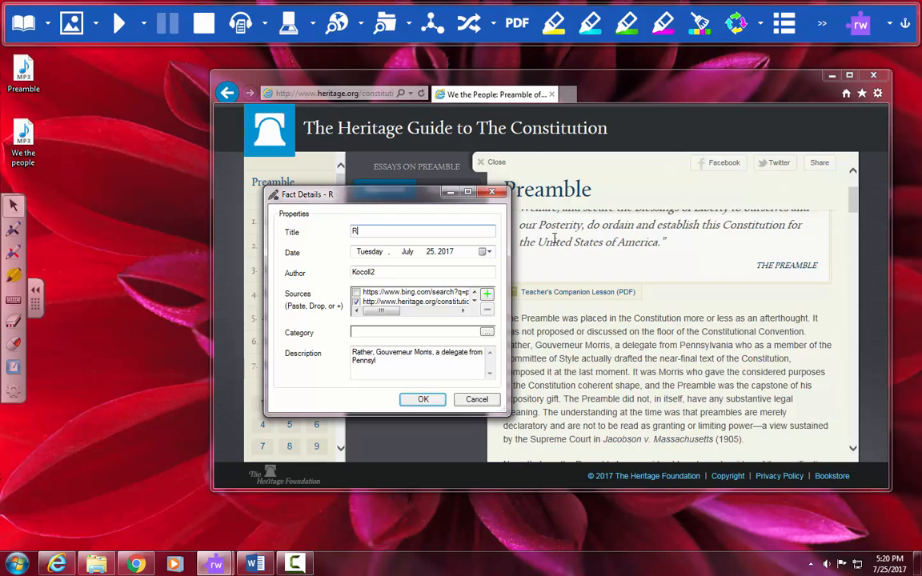
pyautogui.write('Writer of the Preamble')
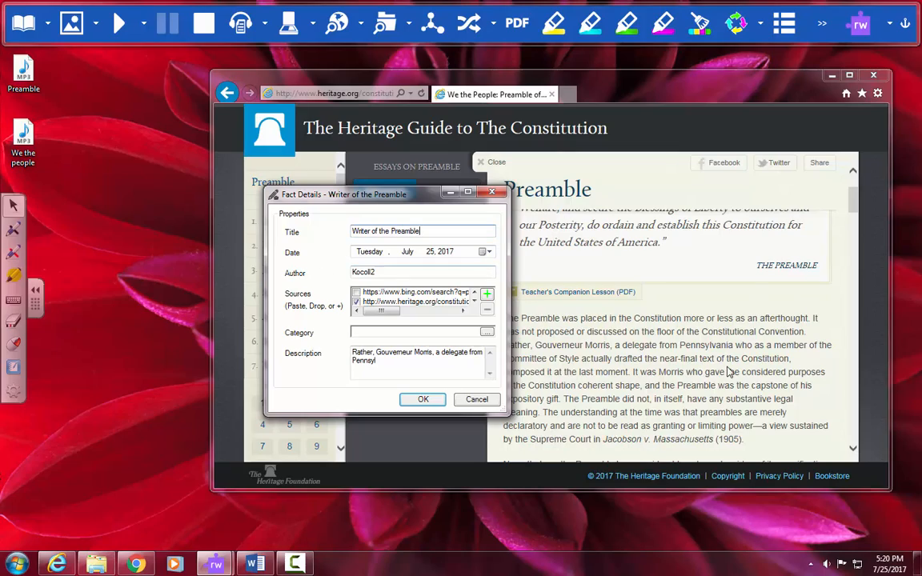
# - Find the essay author's name at the end of the Preamble page and enter it as the fact's author
pyautogui.click(731, 258)
pyautogui.scroll(-3, 725, 360)
pyautogui.scroll(-10, 725, 359)
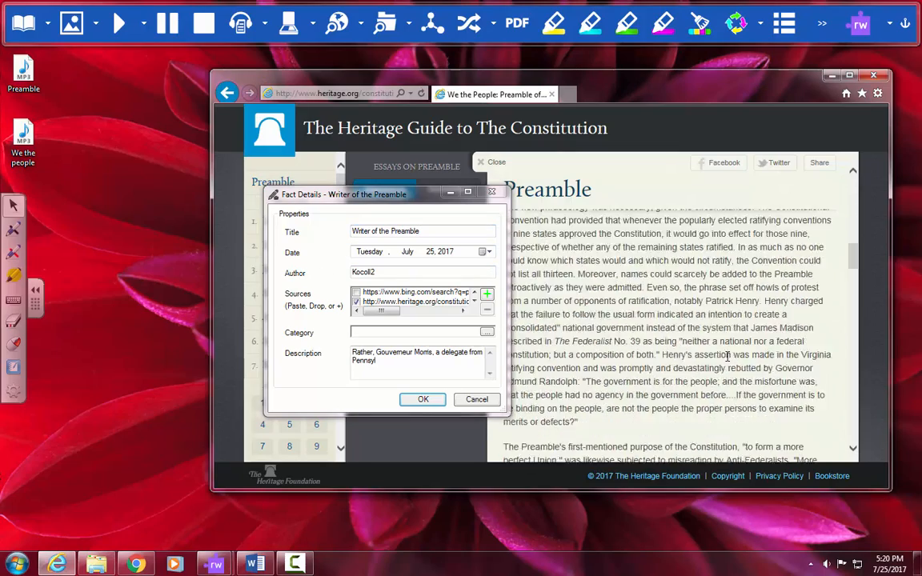
pyautogui.scroll(-8, 724, 356)
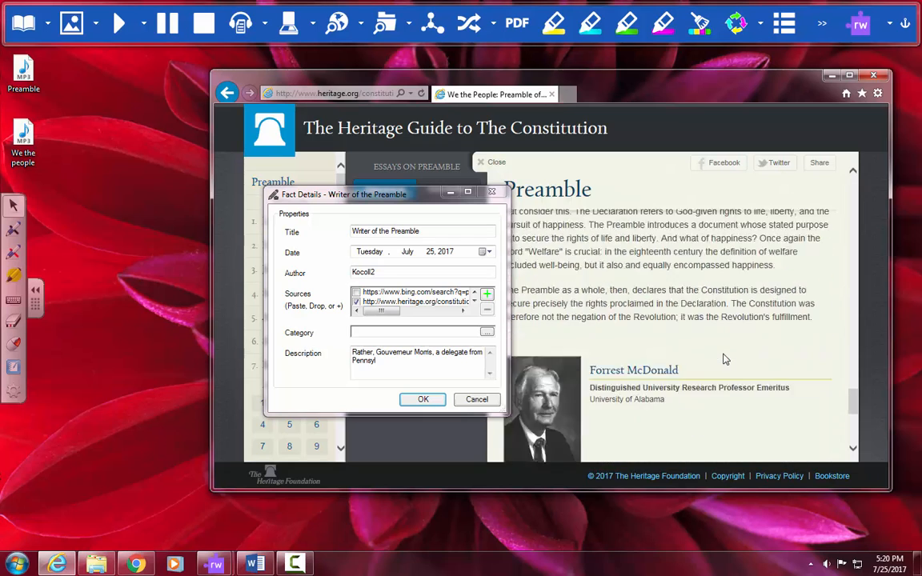
pyautogui.scroll(2, 723, 357)
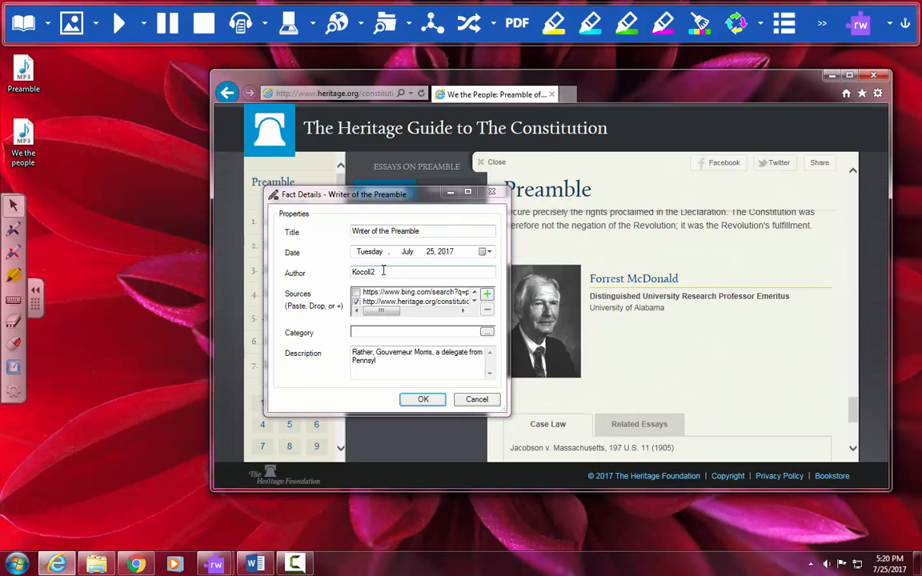
pyautogui.moveTo(382, 271); pyautogui.dragTo(346, 275)
pyautogui.write('Forrest McDonald')
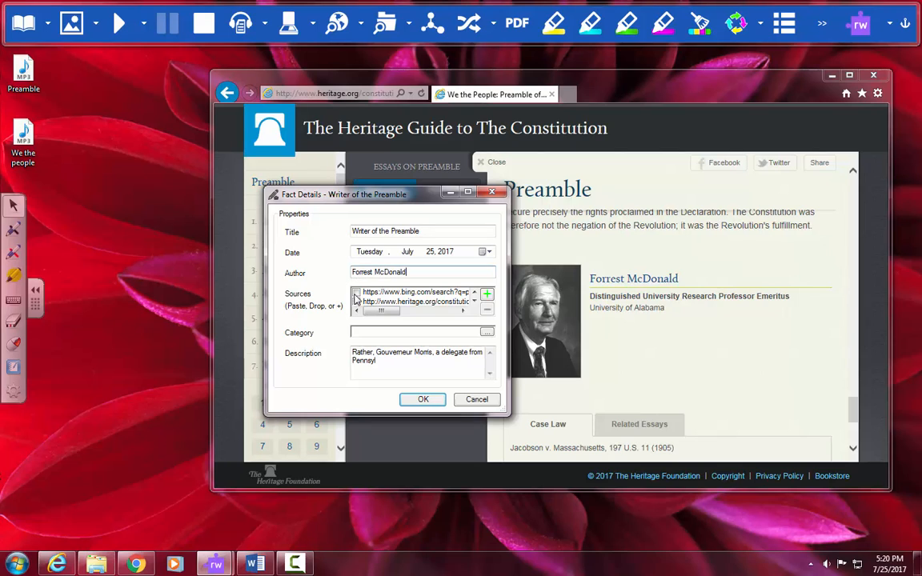
# - Assign the fact to a new category named "Preamble Paper" and save the fact
pyautogui.click(486, 332)
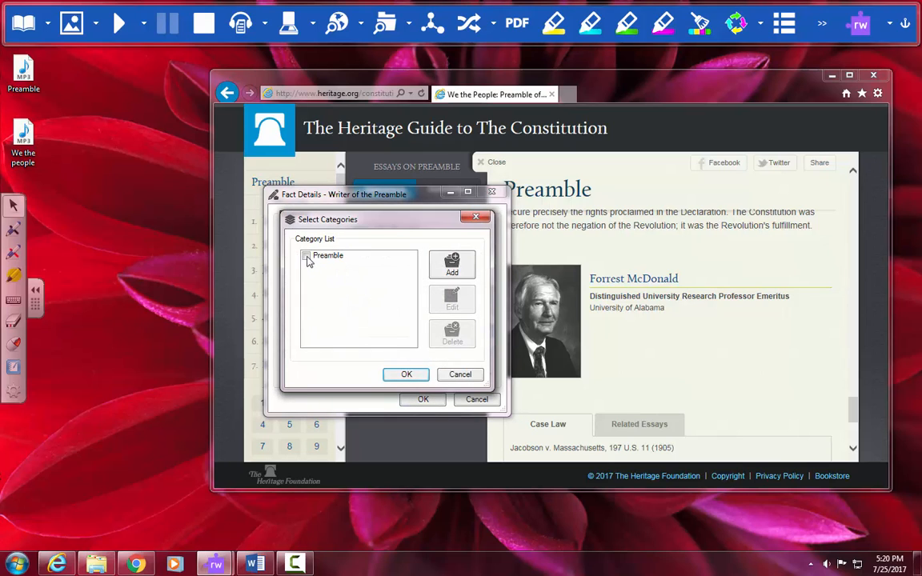
pyautogui.click(470, 273)
pyautogui.write('P')
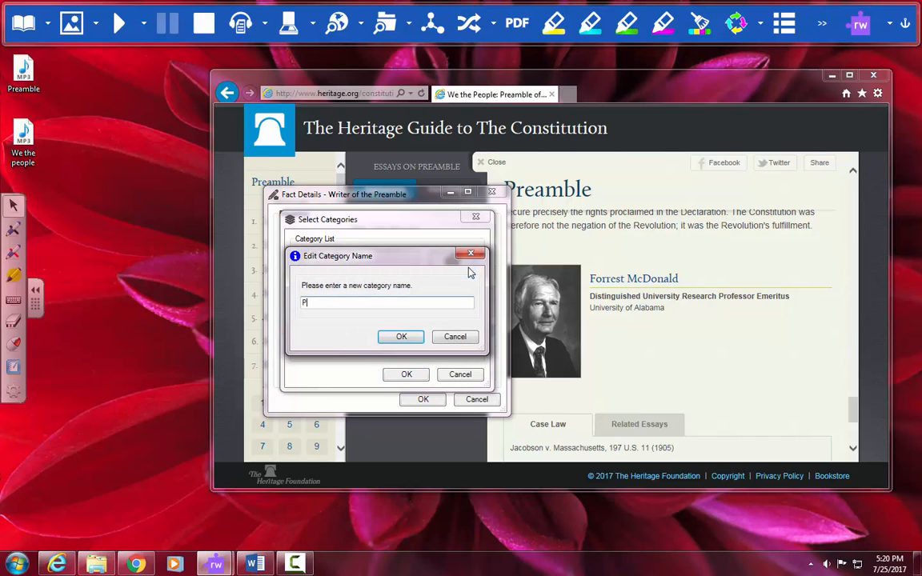
pyautogui.write('reamble Paper')
pyautogui.press('Return')
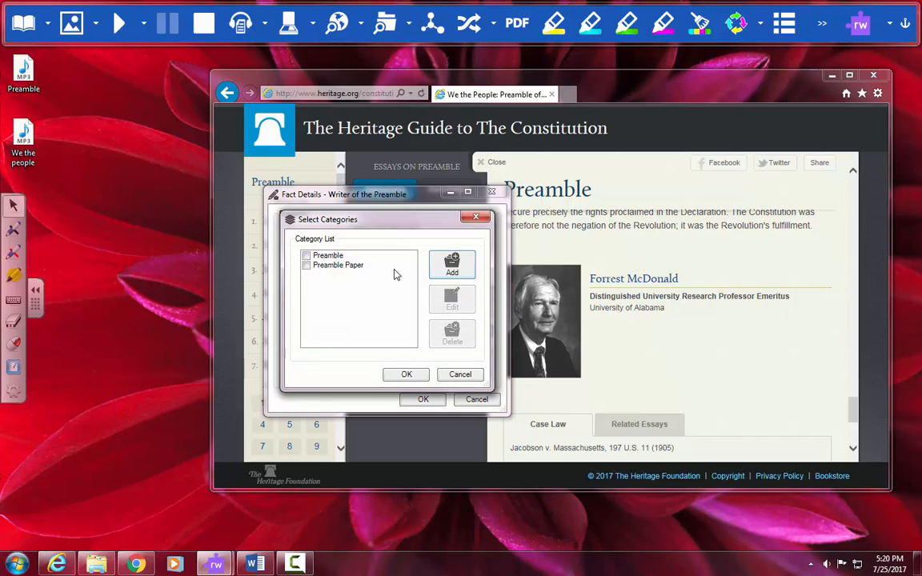
pyautogui.click(310, 268)
pyautogui.click(309, 266)
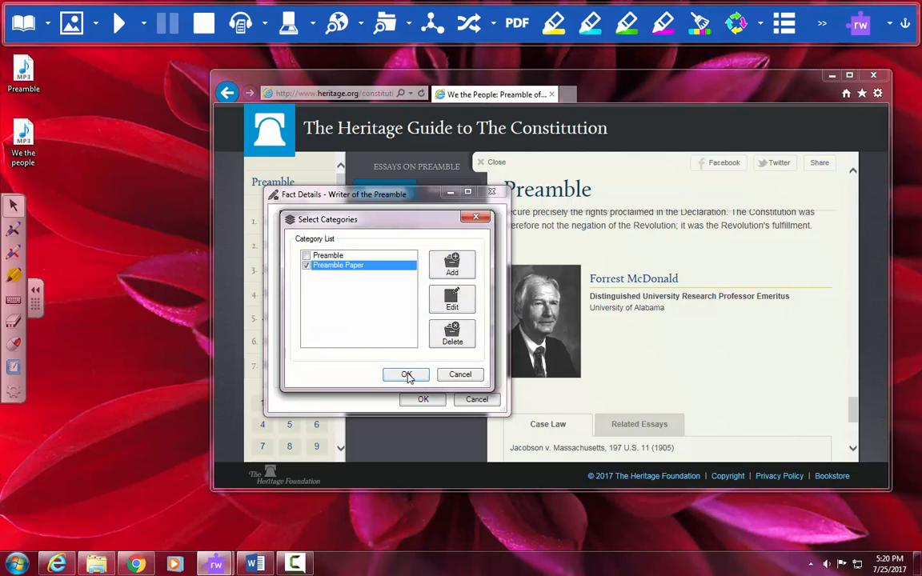
pyautogui.click(406, 374)
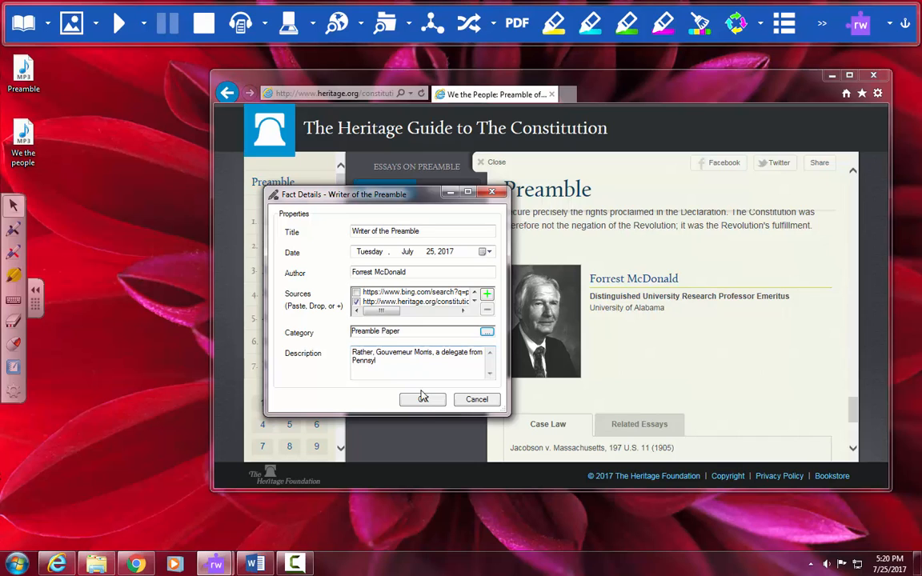
pyautogui.click(413, 399)
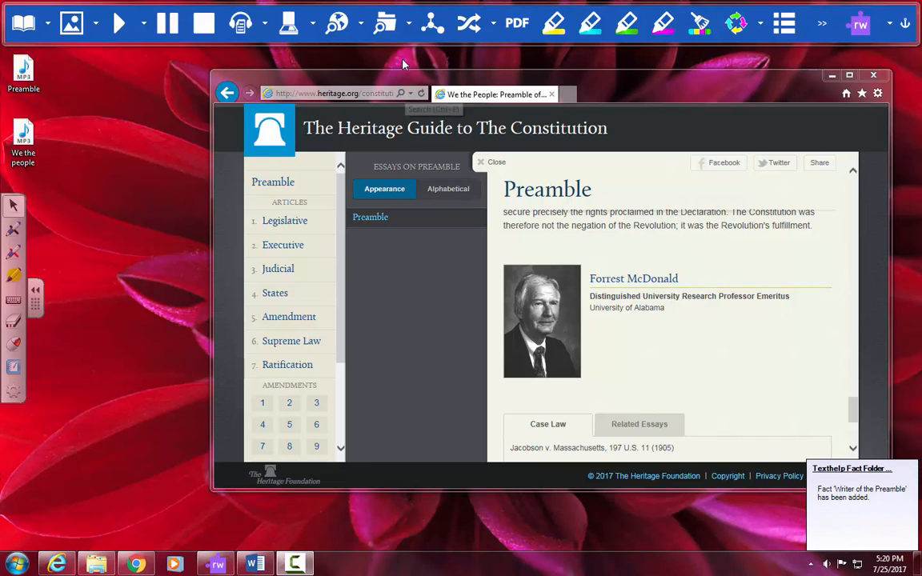
# - Open the collected facts for review and enlarge the Fact Folder window
pyautogui.click(408, 31)
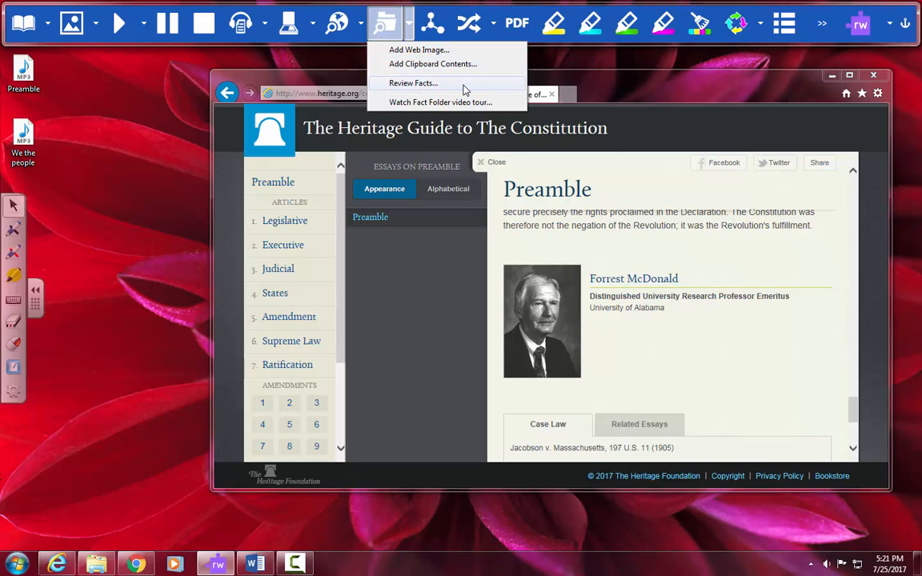
pyautogui.click(465, 83)
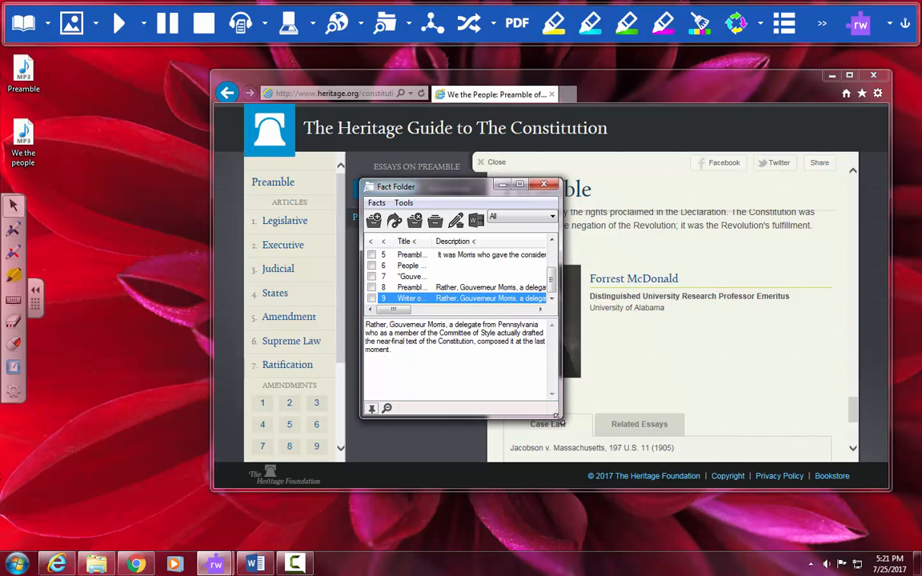
pyautogui.moveTo(558, 418); pyautogui.dragTo(684, 460)
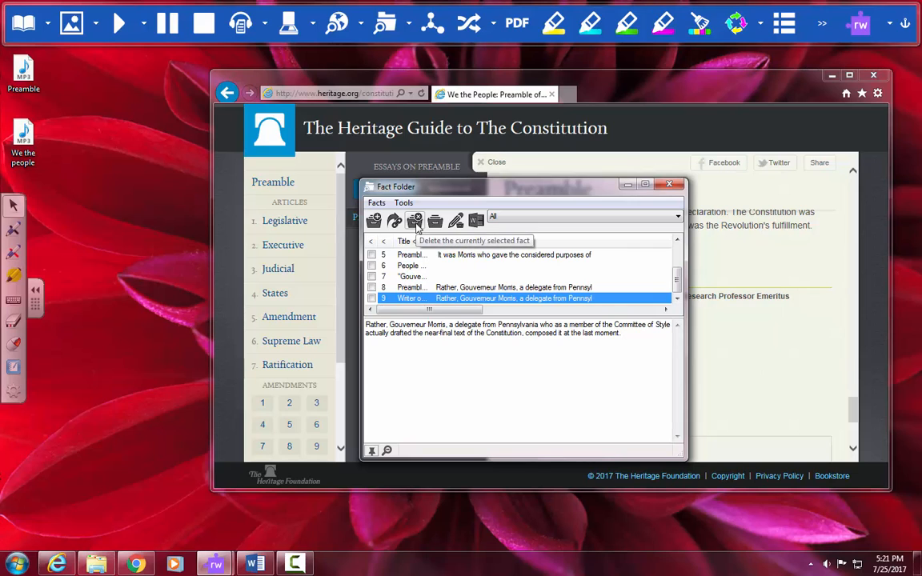
# - Delete the fact about the Gouverneur Morris portrait bust from the Fact Folder
pyautogui.click(373, 276)
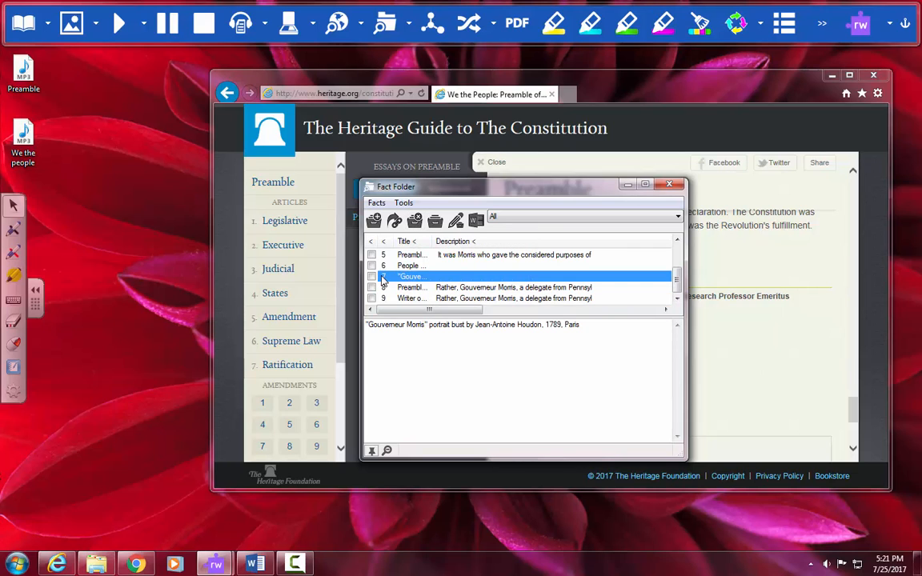
pyautogui.click(417, 224)
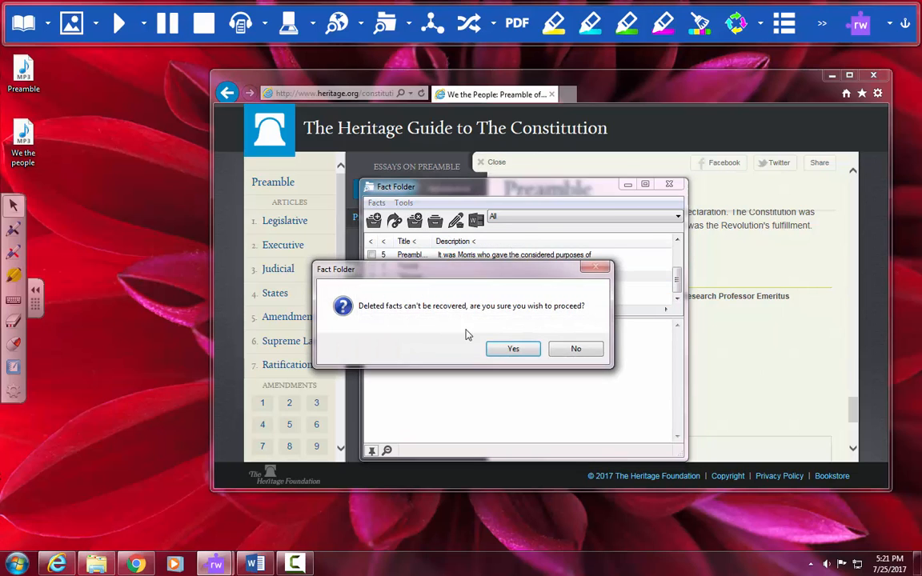
pyautogui.click(511, 350)
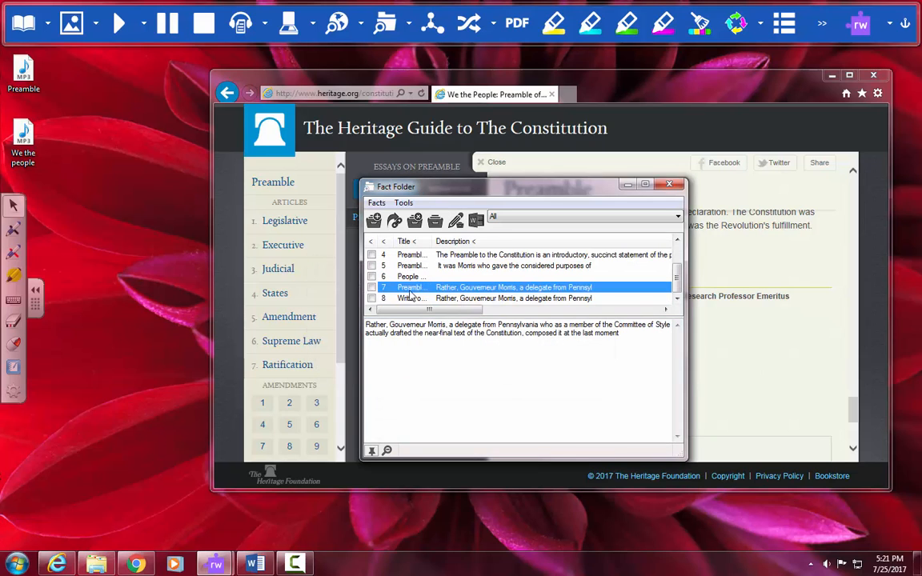
# - Examine the stored details of the "Writer of the Preamble" fact and close them without making changes
pyautogui.click(411, 298)
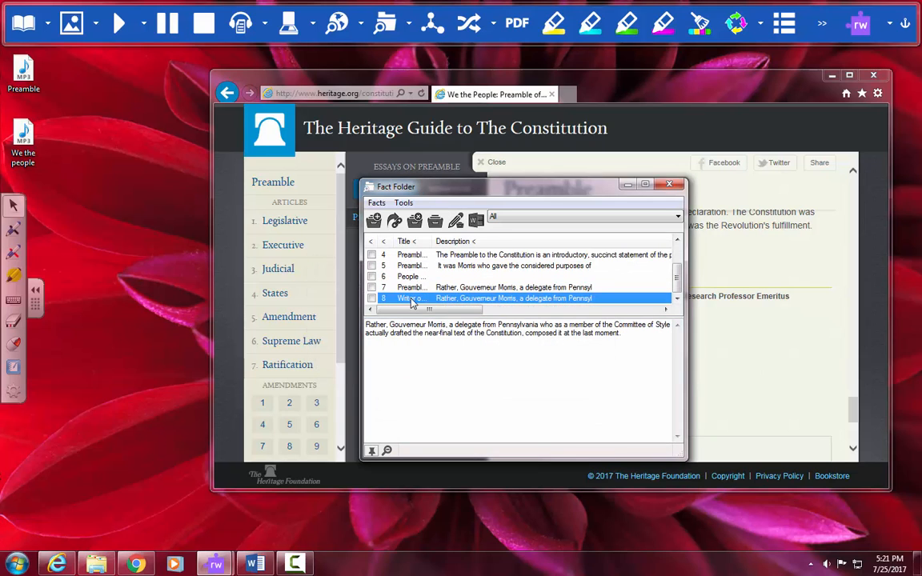
pyautogui.click(455, 220)
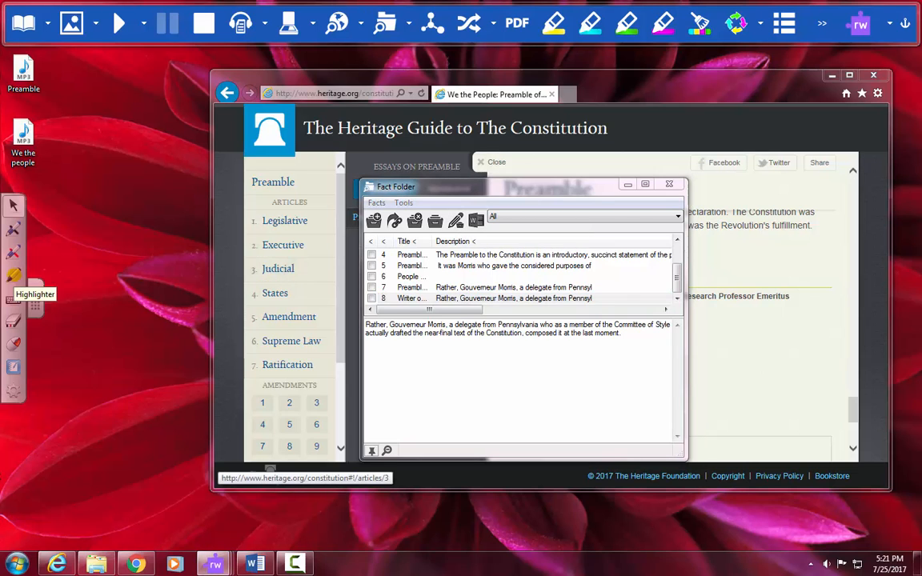
pyautogui.moveTo(185, 189); pyautogui.dragTo(238, 188)
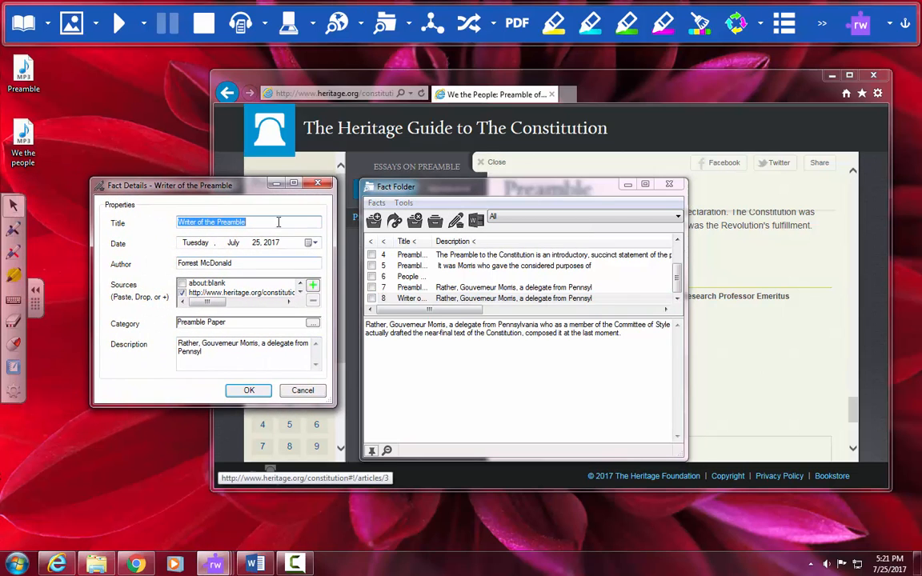
pyautogui.click(297, 390)
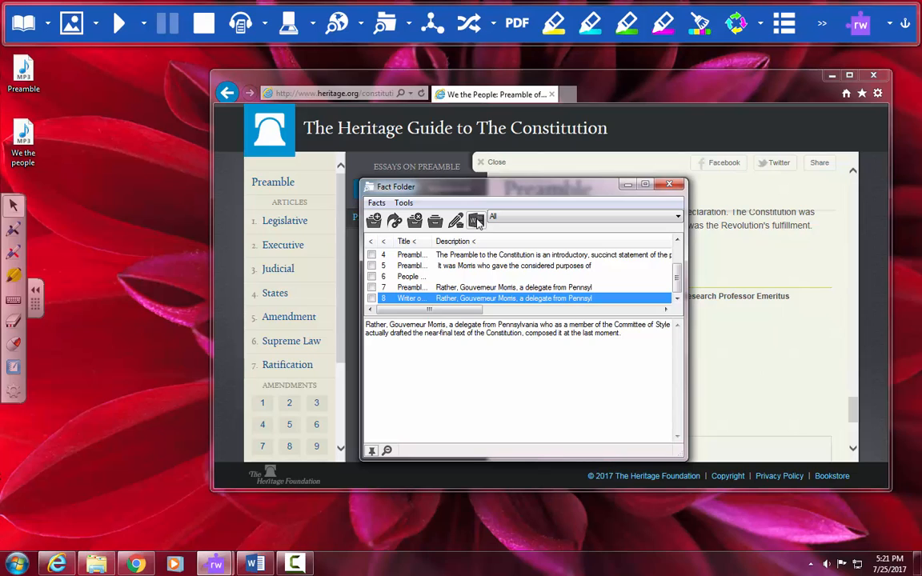
# - Export only the "Writer of the Preamble" fact to Microsoft Word with an APA bibliography
pyautogui.click(372, 298)
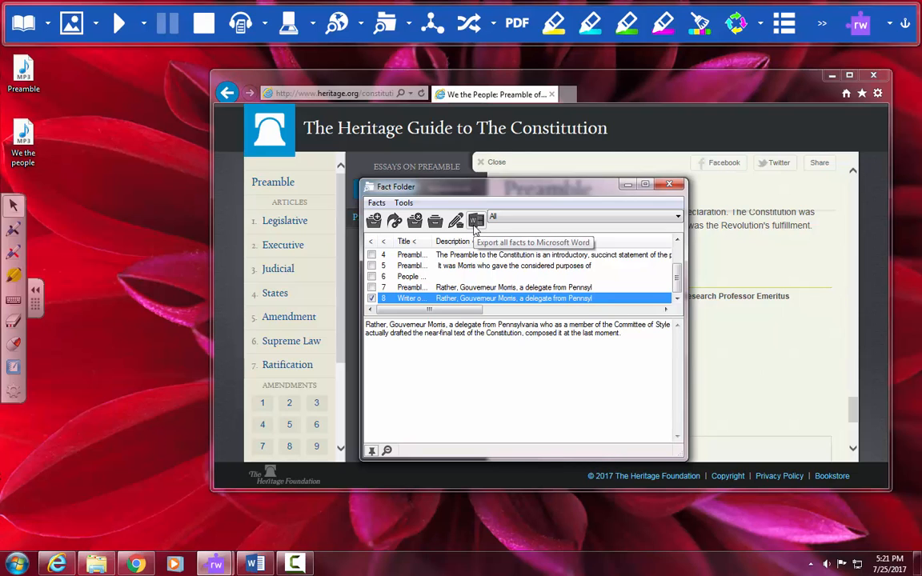
pyautogui.click(476, 224)
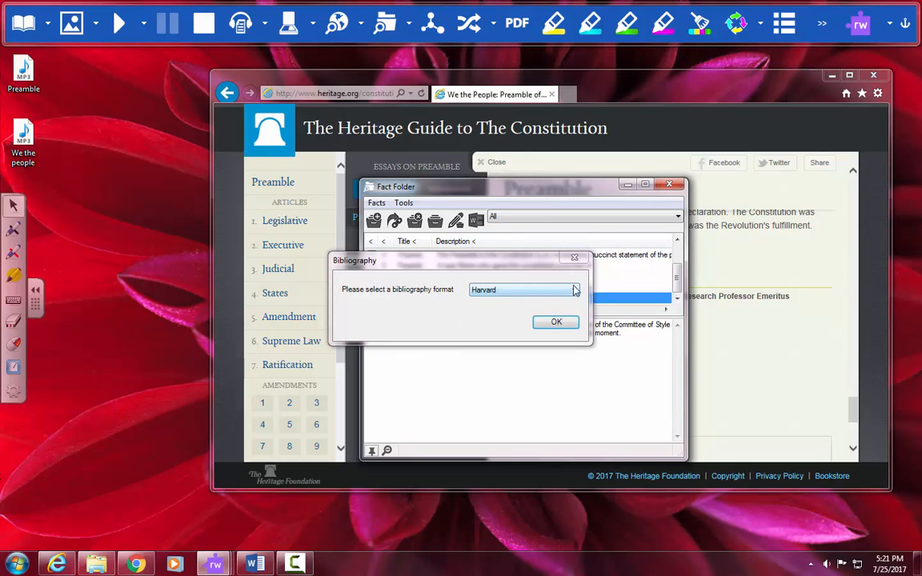
pyautogui.click(574, 290)
pyautogui.click(530, 312)
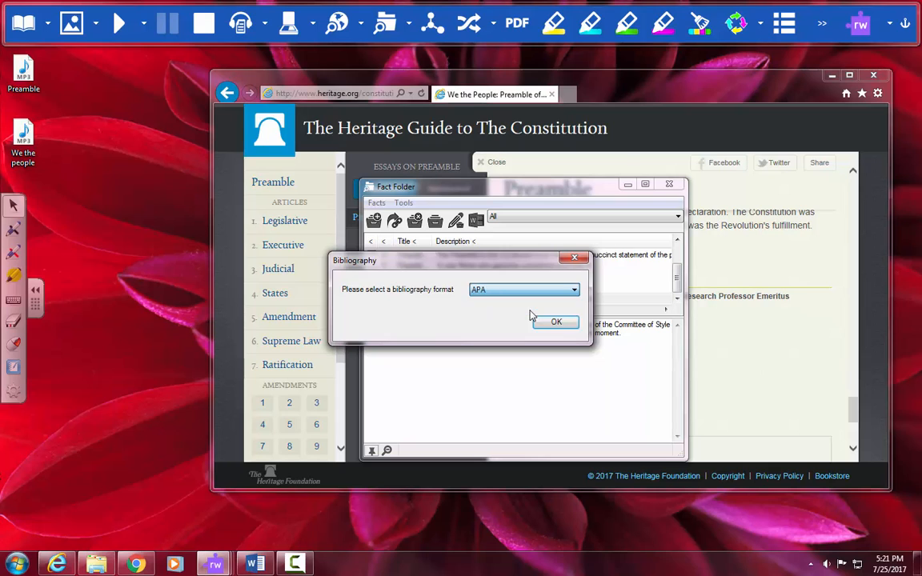
pyautogui.click(556, 324)
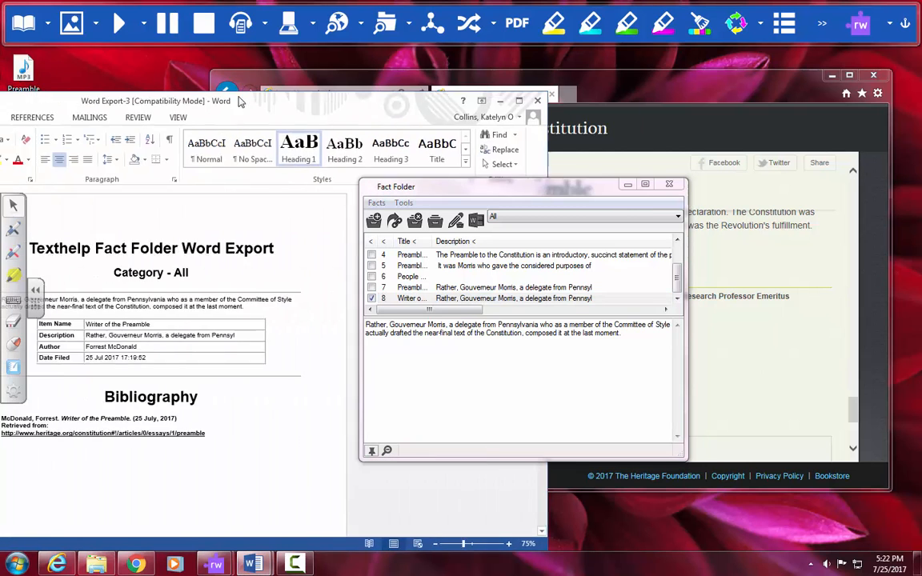
# - Move the Fact Folder window away from the exported document's text to view the export
pyautogui.moveTo(508, 192); pyautogui.dragTo(865, 220)
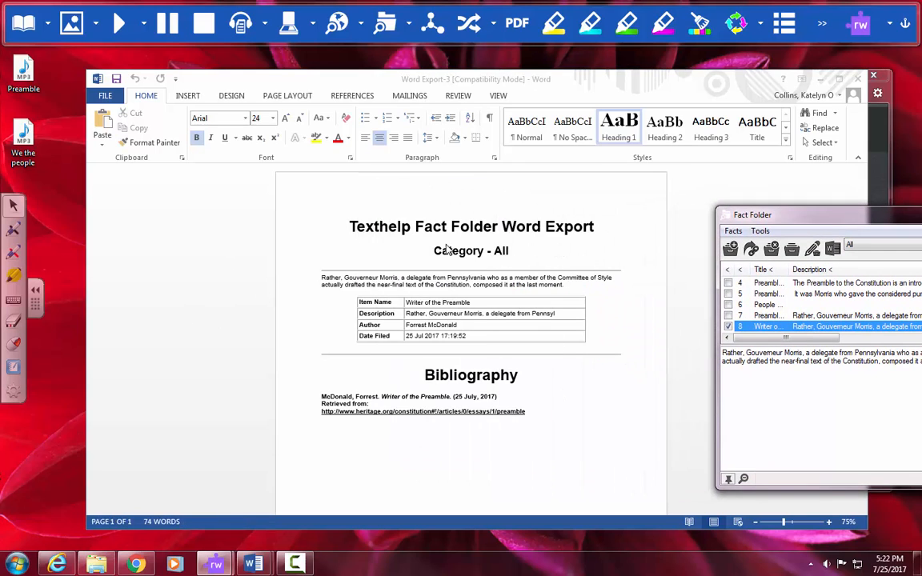
pyautogui.moveTo(881, 224); pyautogui.dragTo(740, 214)
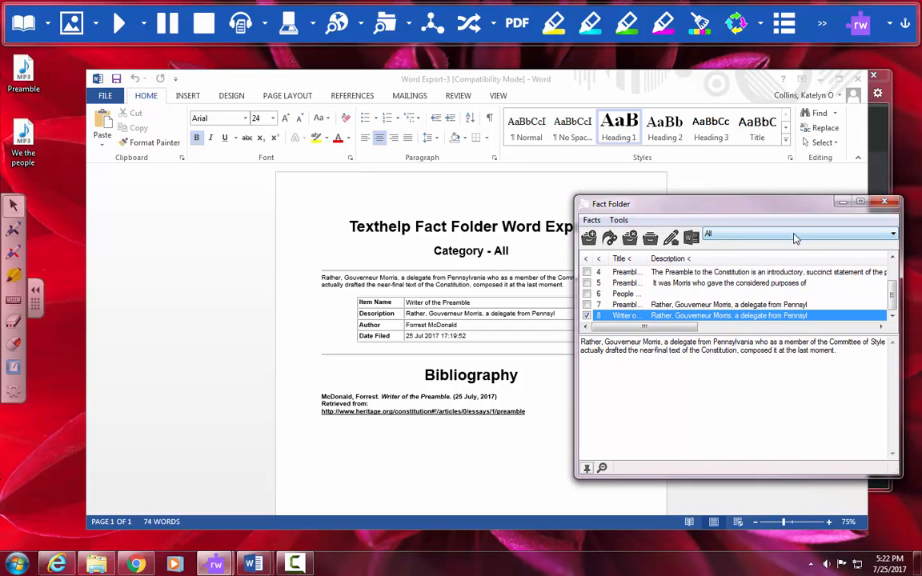
# - Filter the Fact Folder to the Preamble Paper category to review its facts, and close the folder
pyautogui.click(892, 234)
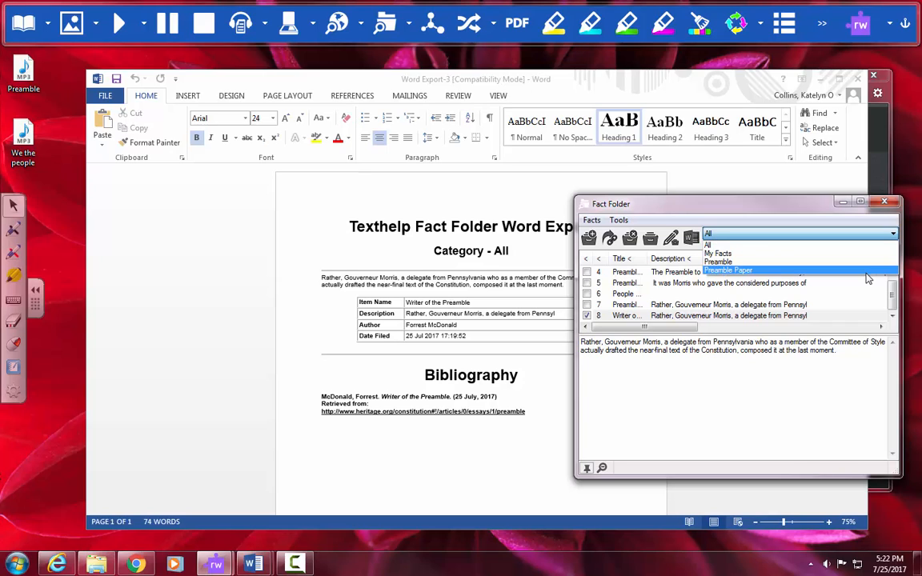
pyautogui.click(867, 272)
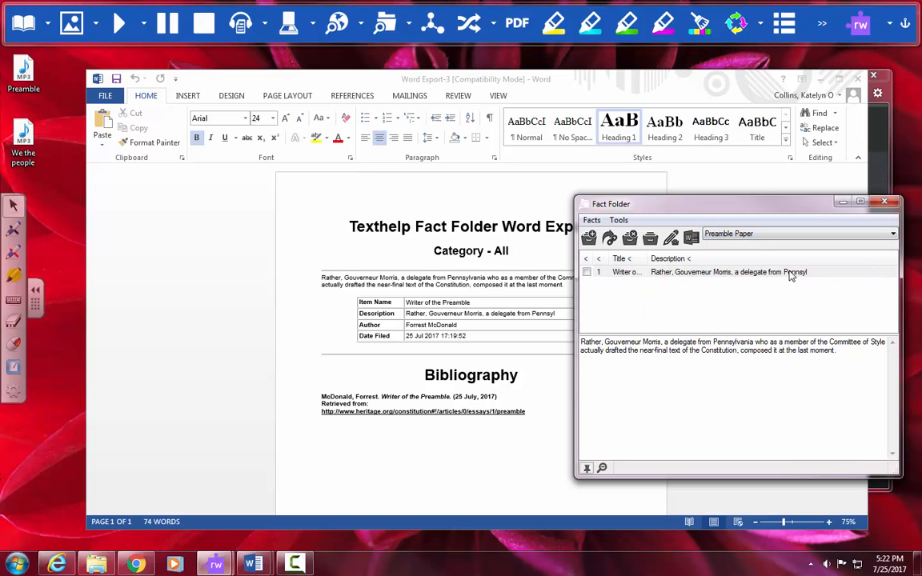
pyautogui.click(240, 277)
pyautogui.click(884, 202)
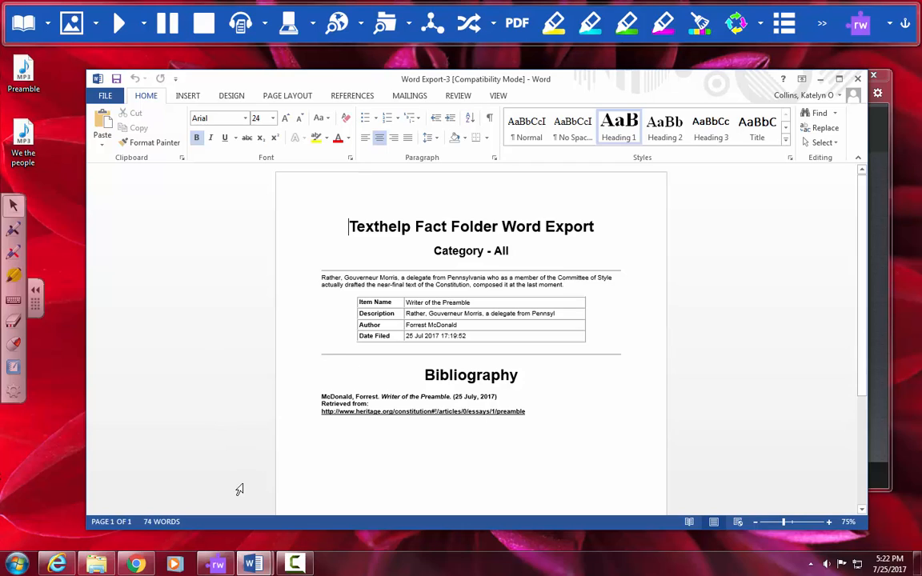
# - Switch to Internet Explorer and capture the professor's portrait on the Preamble page as a Fact Folder web image
pyautogui.click(58, 564)
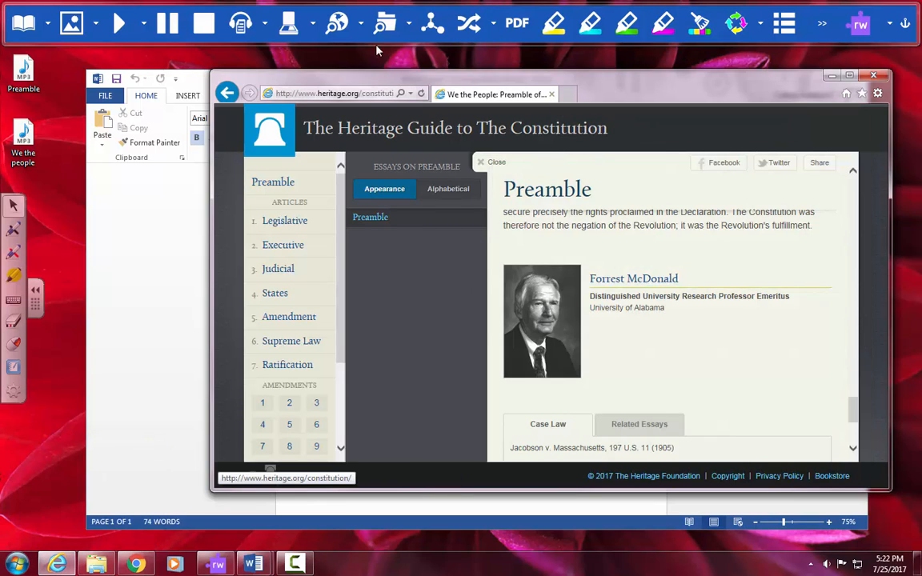
pyautogui.click(408, 26)
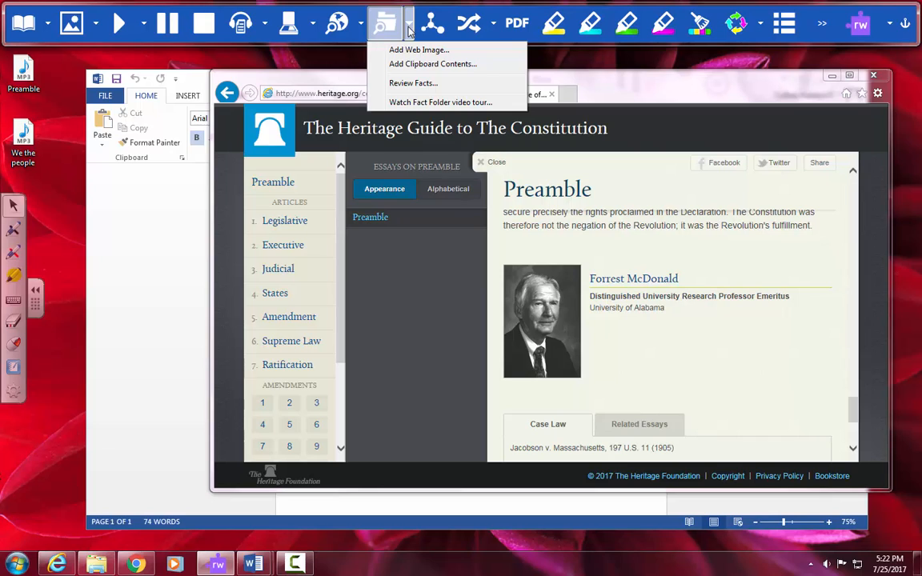
pyautogui.click(413, 51)
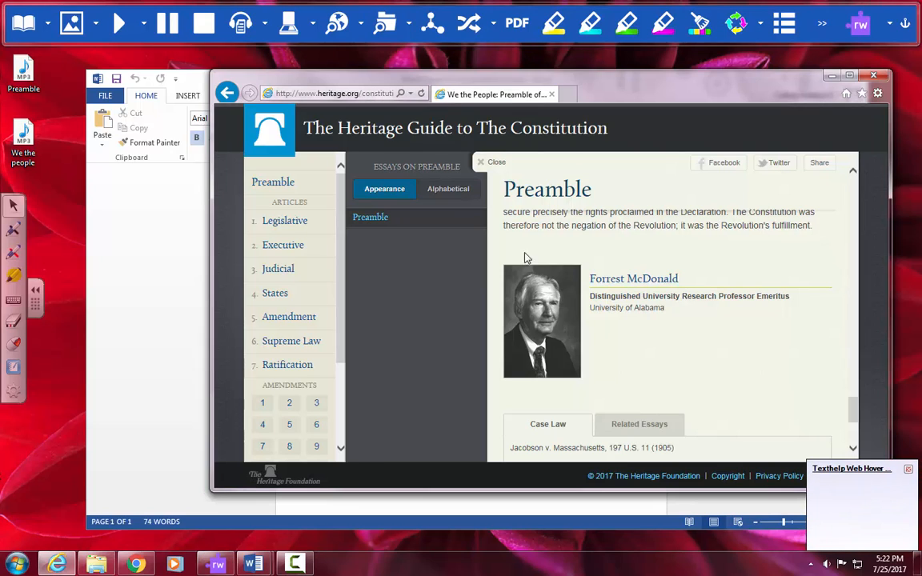
pyautogui.moveTo(531, 310)
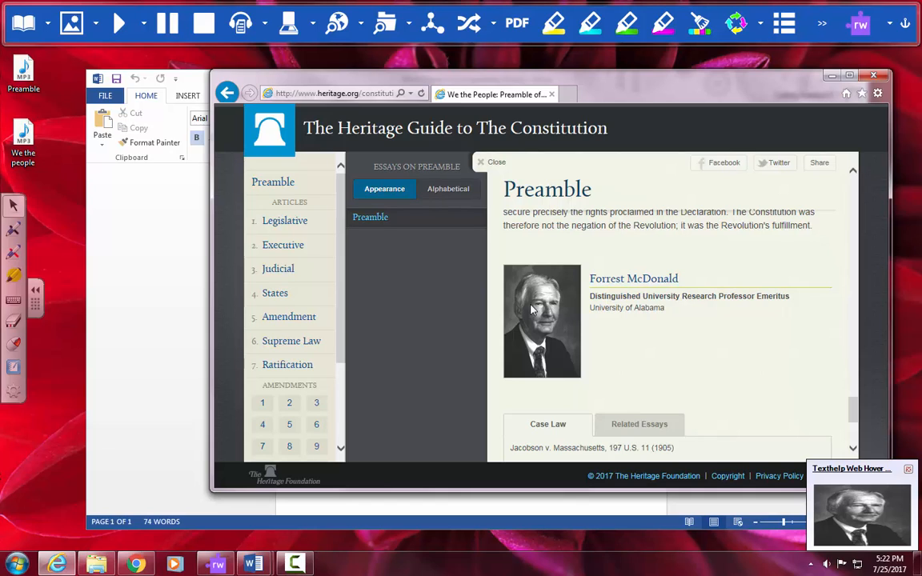
pyautogui.click(531, 311)
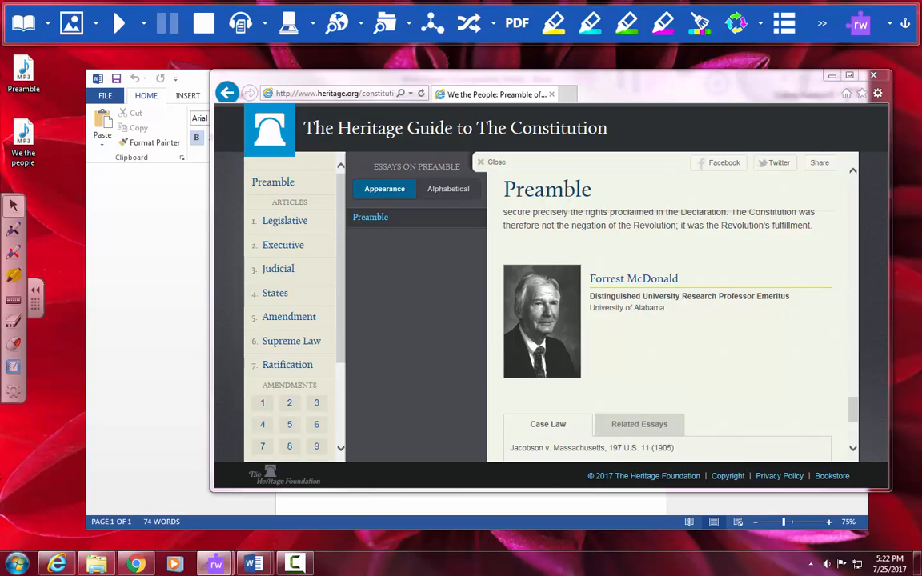
pyautogui.moveTo(139, 165); pyautogui.dragTo(320, 175)
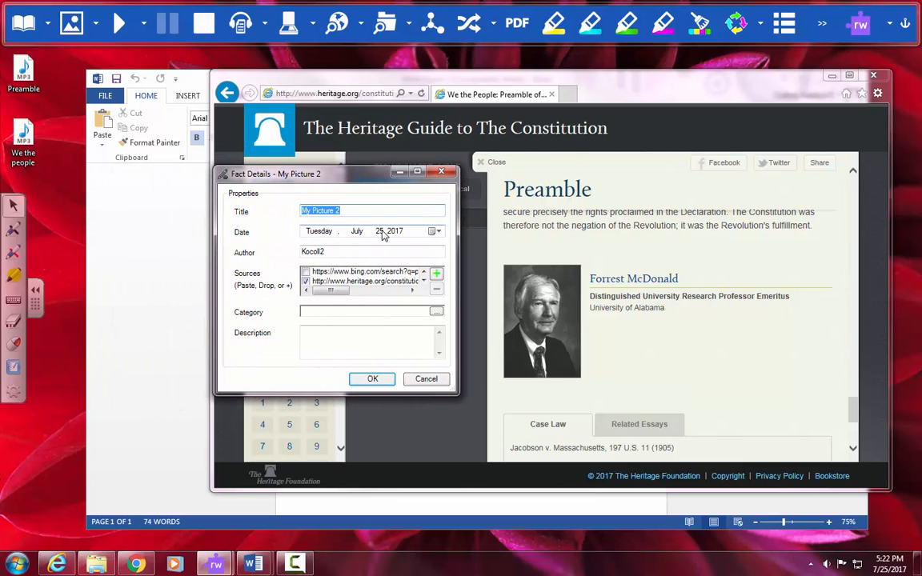
# - Set the picture fact's title and author to the name shown beside the portrait, and save the fact
pyautogui.write('Forrest M')
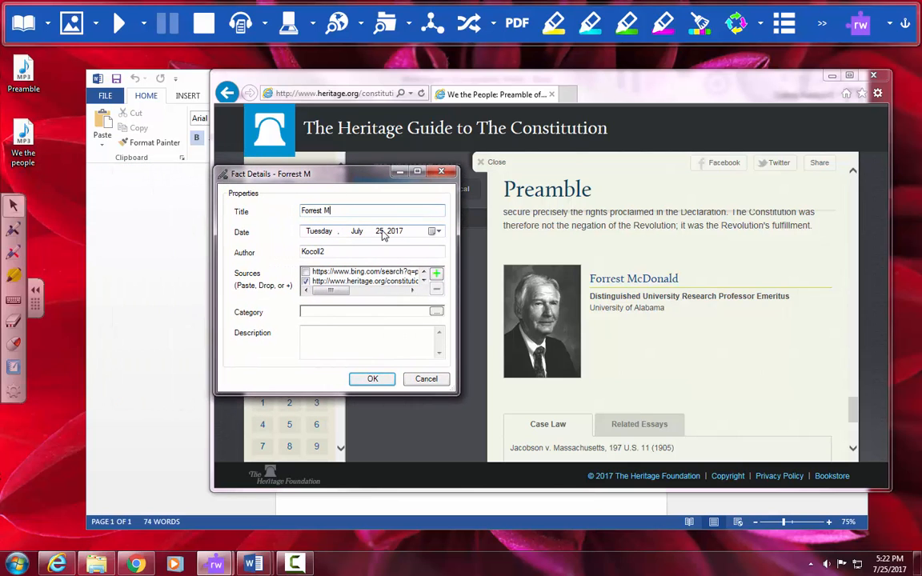
pyautogui.write('cDonald')
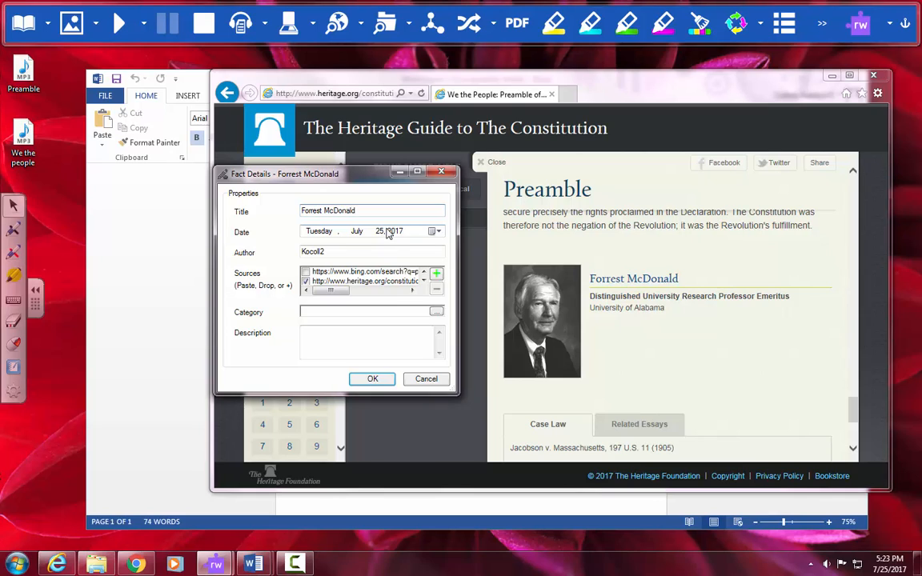
pyautogui.moveTo(347, 251); pyautogui.dragTo(287, 252)
pyautogui.write('For')
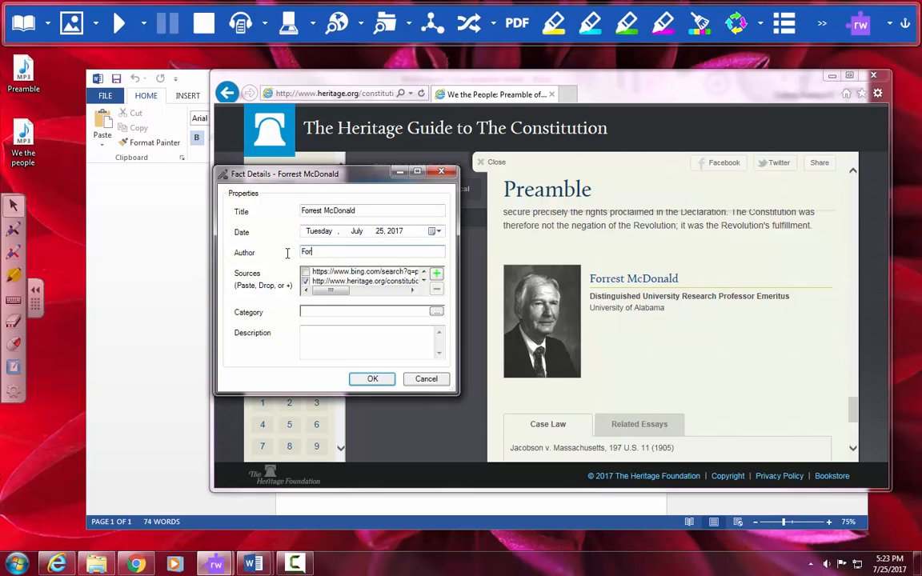
pyautogui.write('rest McDonald')
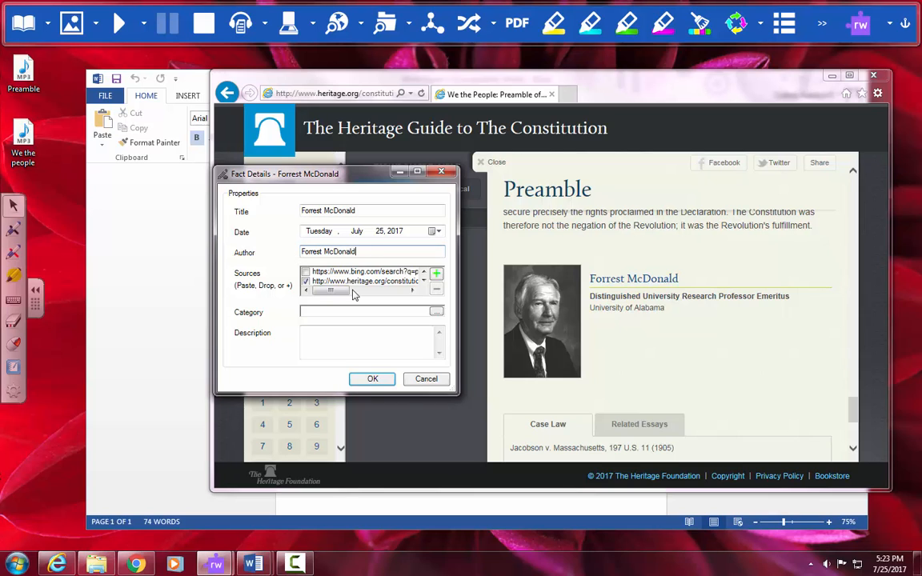
pyautogui.click(370, 378)
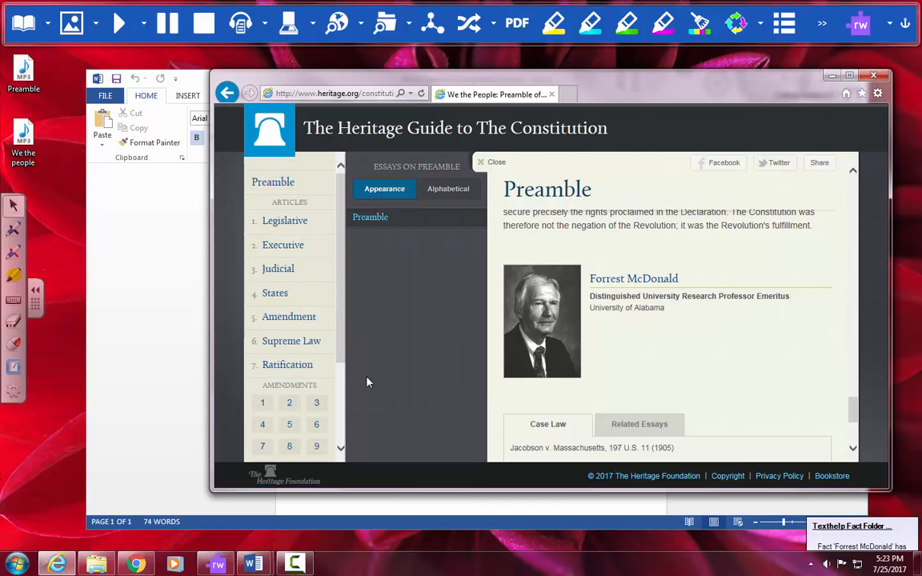
# - Review the saved facts, view the content of the professor's portrait fact, and close its display
pyautogui.click(408, 24)
pyautogui.click(404, 83)
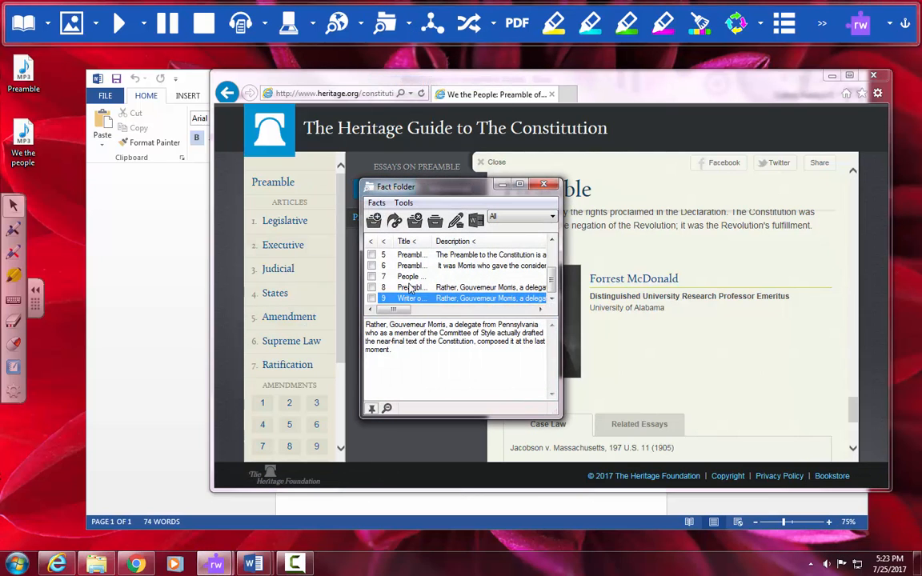
pyautogui.scroll(2, 424, 276)
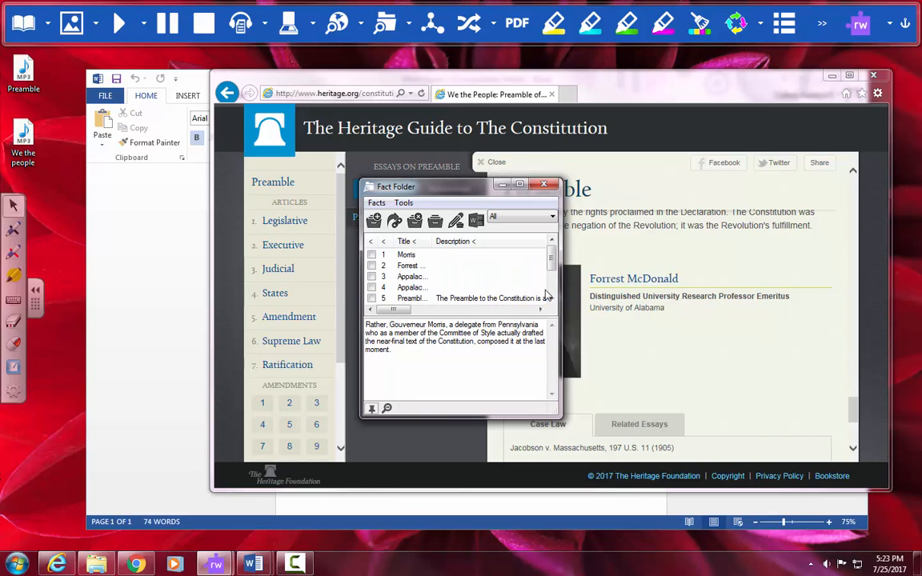
pyautogui.click(412, 267)
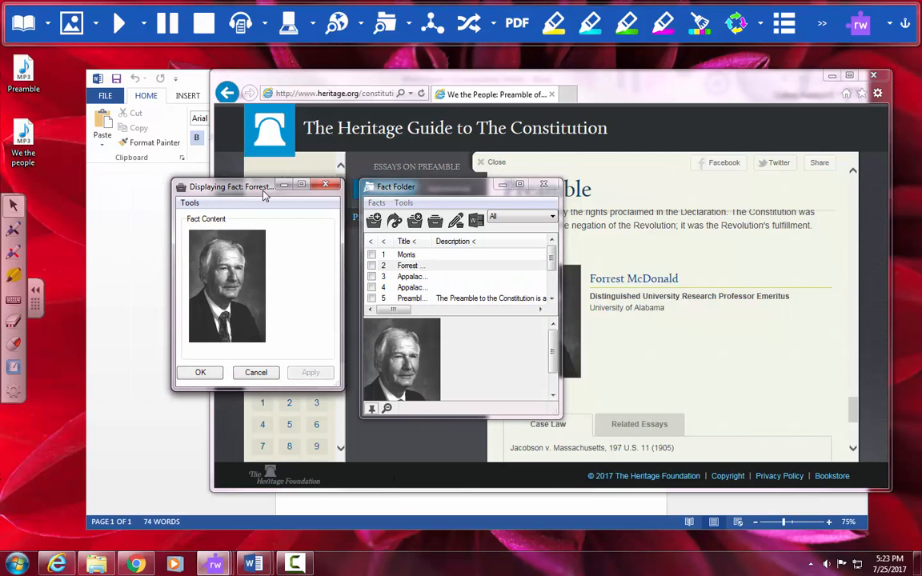
pyautogui.moveTo(254, 192); pyautogui.dragTo(265, 192)
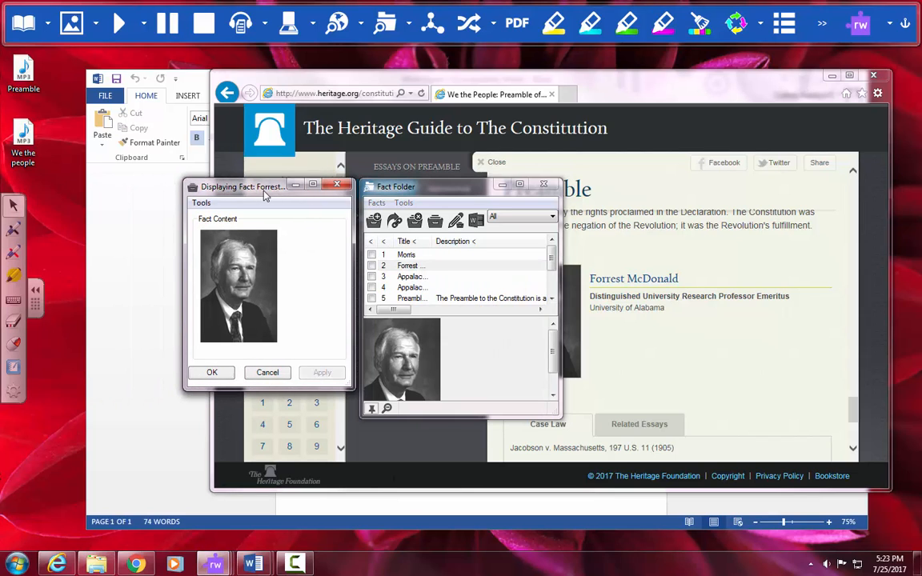
pyautogui.click(213, 373)
# - Export only the professor's portrait fact to Microsoft Word with a Harvard bibliography
pyautogui.click(371, 265)
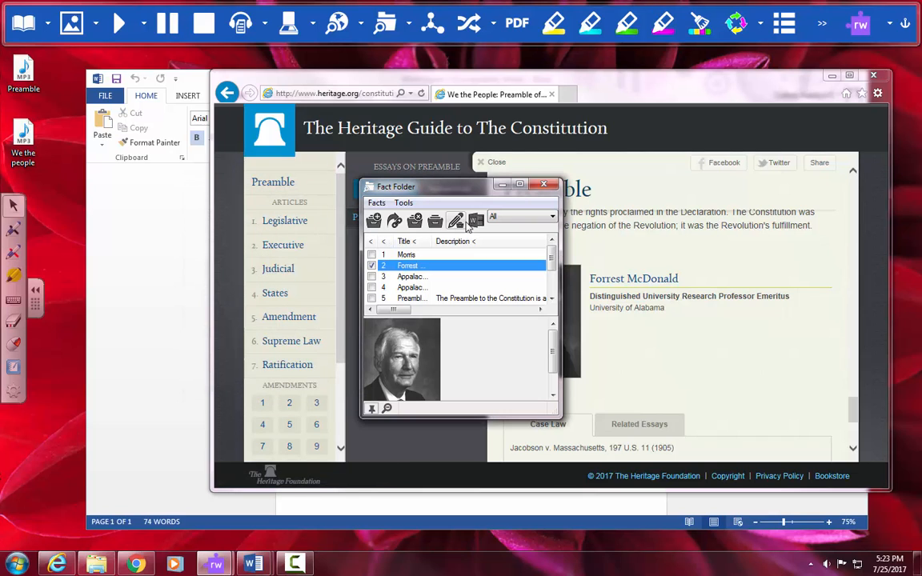
pyautogui.click(474, 223)
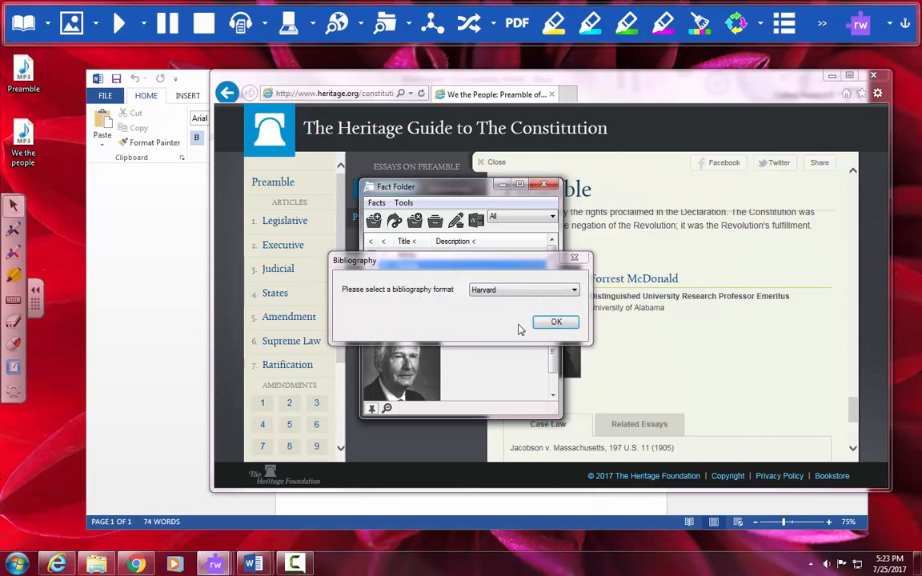
pyautogui.click(553, 322)
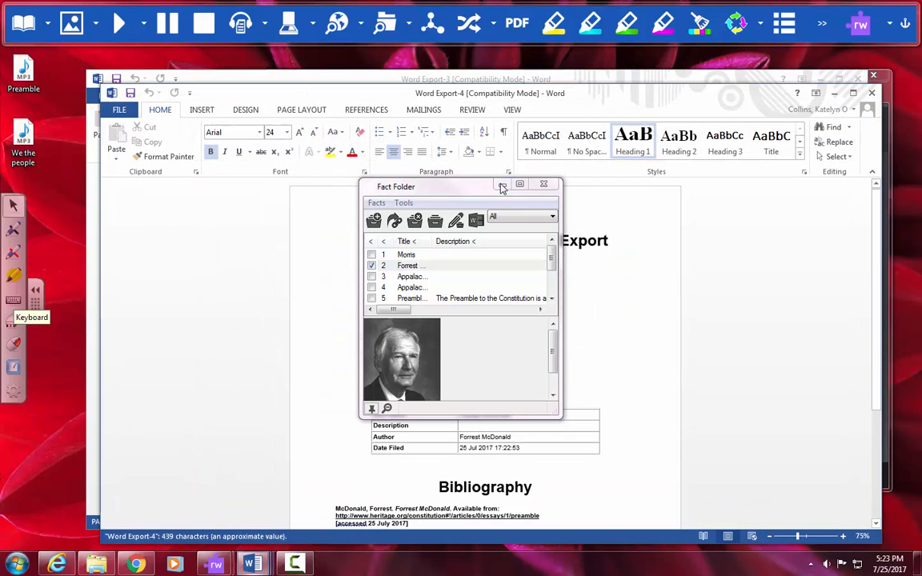
# - Close the Fact Folder and examine the exported portrait and its available picture options in the Word document without applying any
pyautogui.click(541, 187)
pyautogui.scroll(-3, 669, 368)
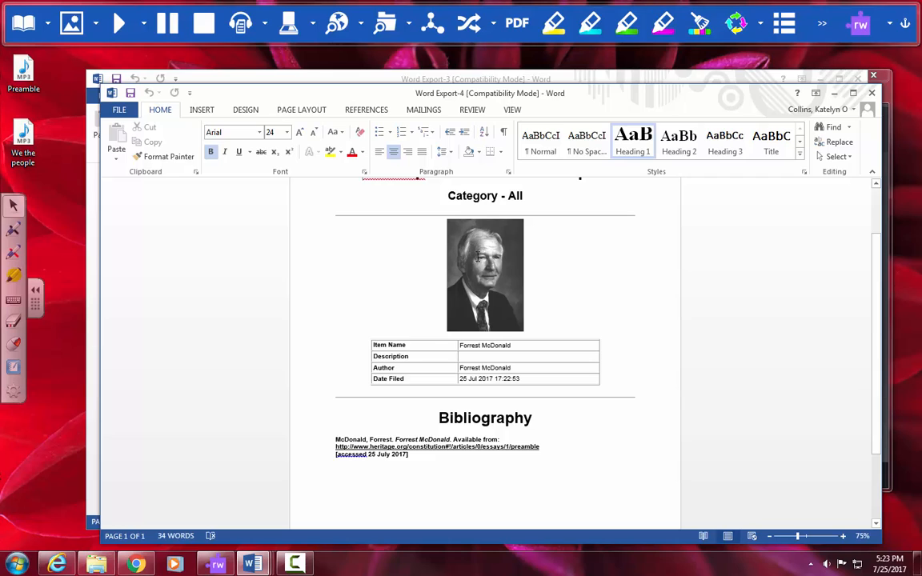
pyautogui.click(429, 233)
pyautogui.rightClick(472, 270)
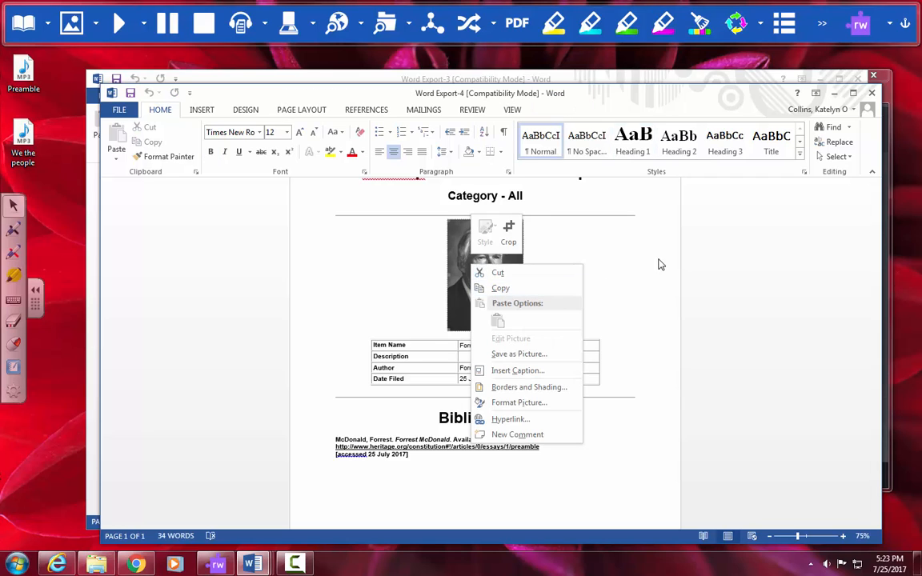
pyautogui.press('Escape')
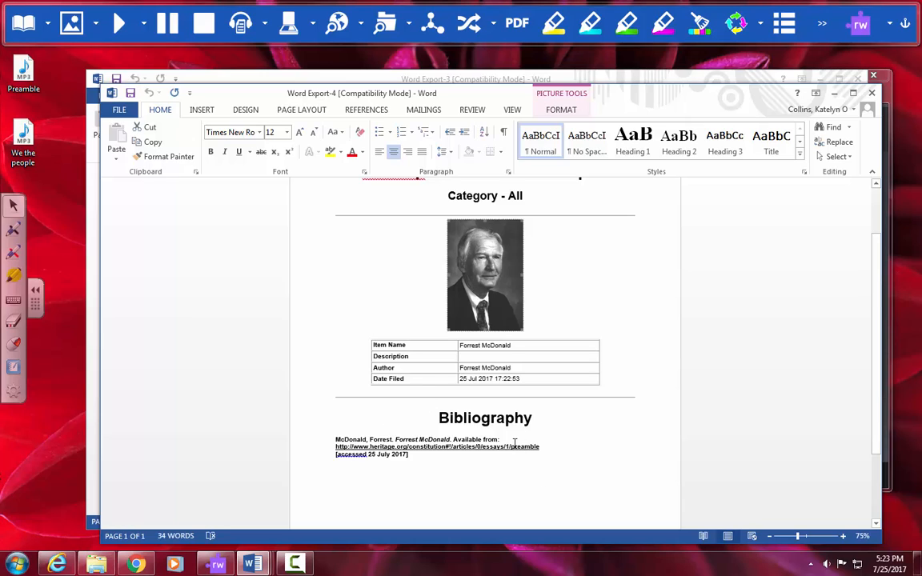